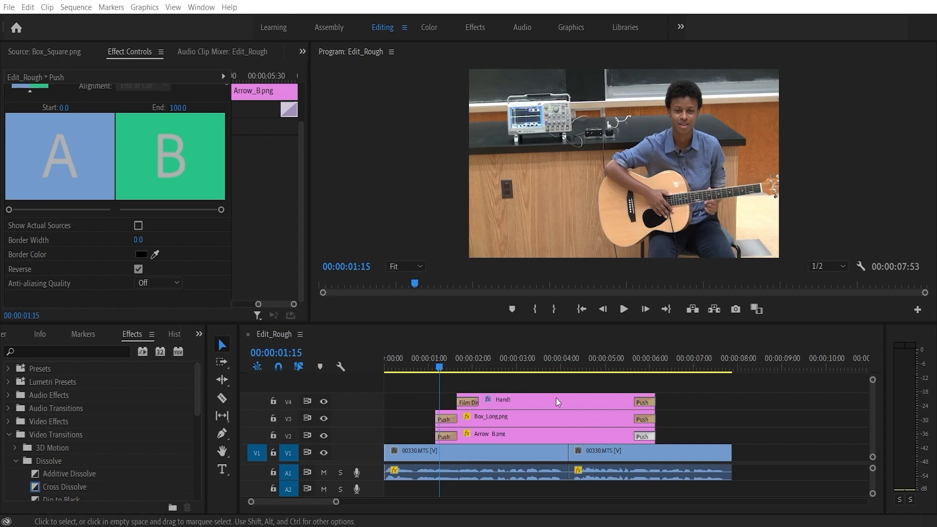
left_click_drag(441, 367, 559, 371)
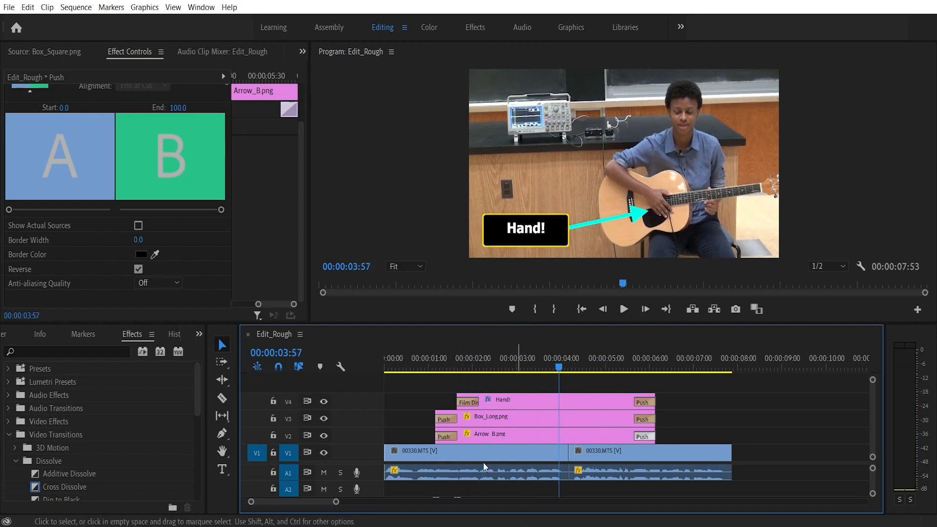
left_click_drag(560, 365, 607, 372)
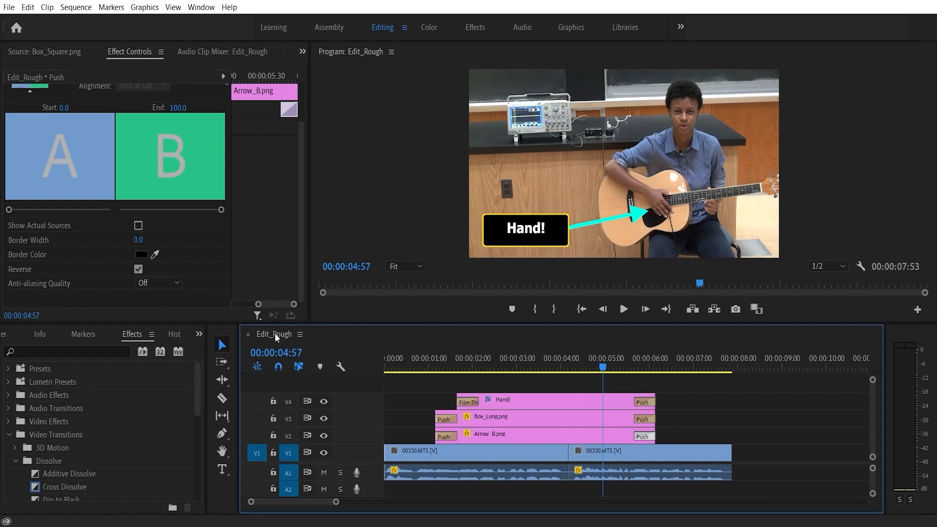
Step: Duplicate the Edit_Rough sequence in the Guitar Edit project
key("shift+1")
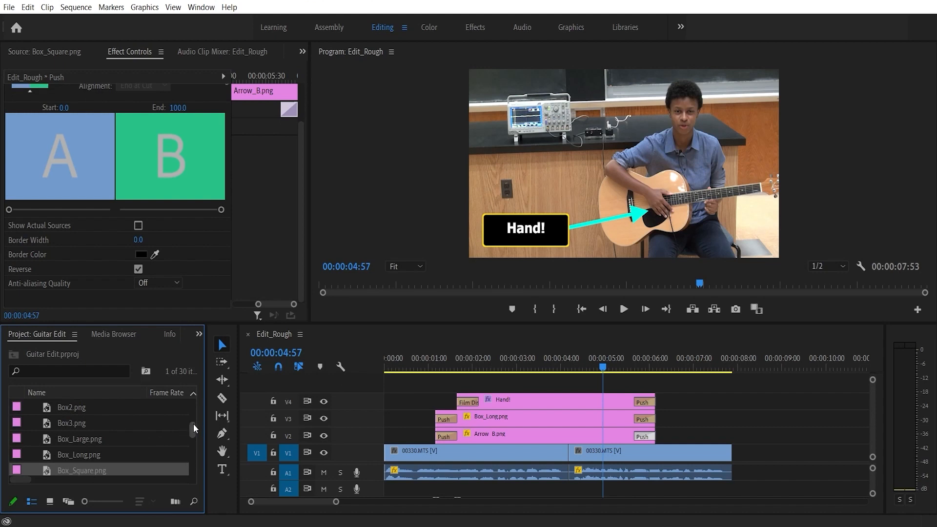
left_click_drag(194, 423, 193, 458)
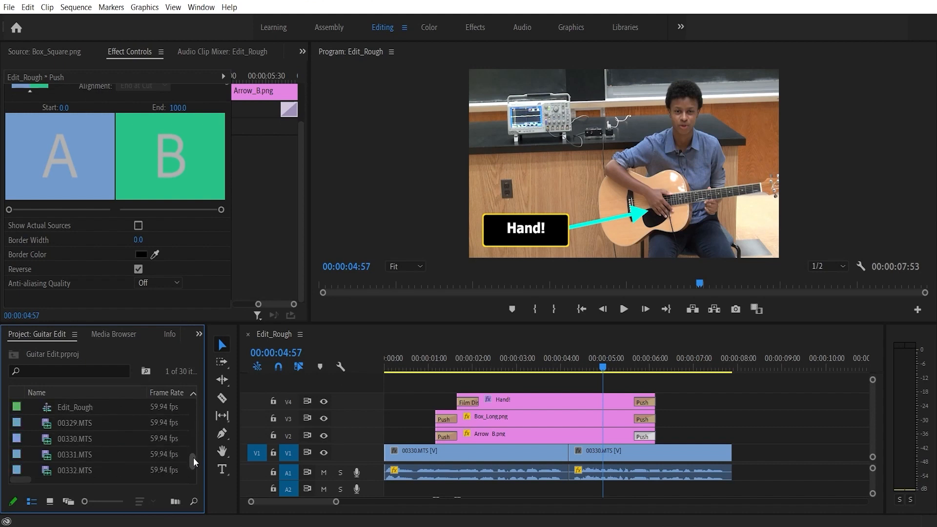
left_click(86, 409)
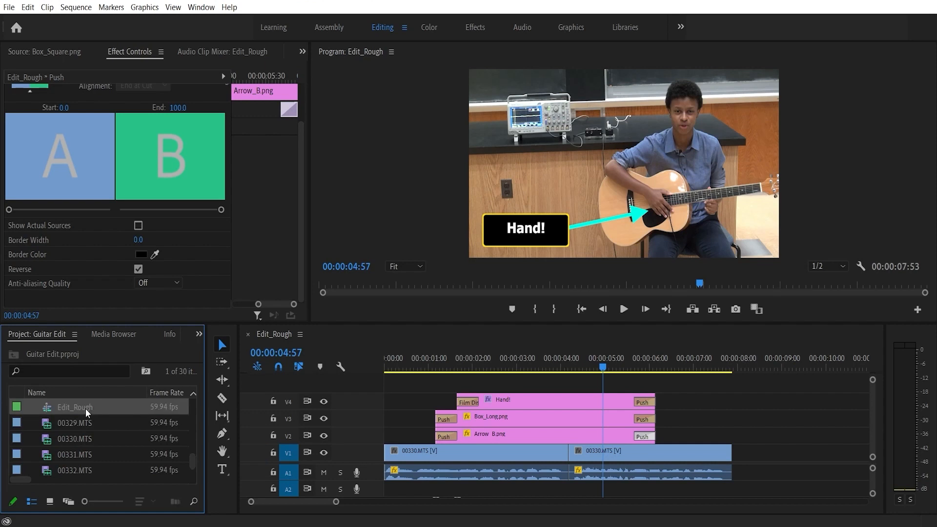
right_click(47, 413)
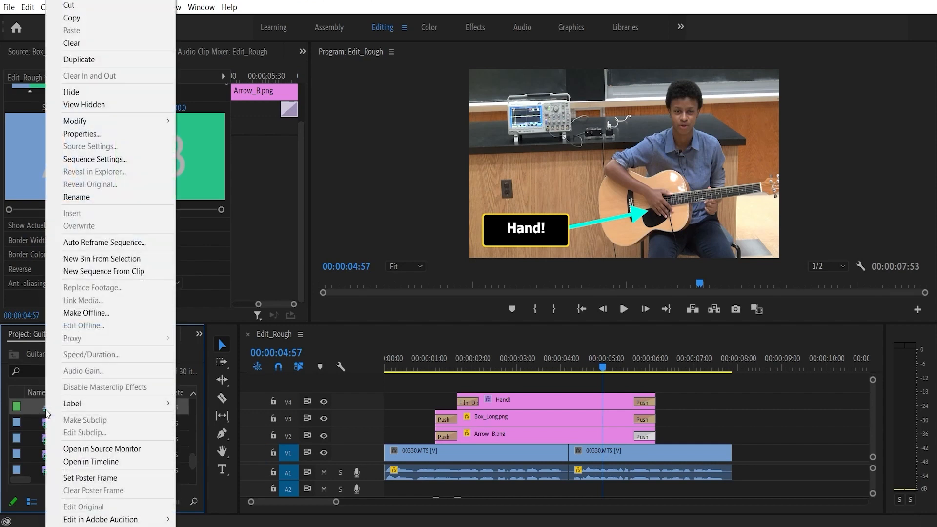
left_click(130, 60)
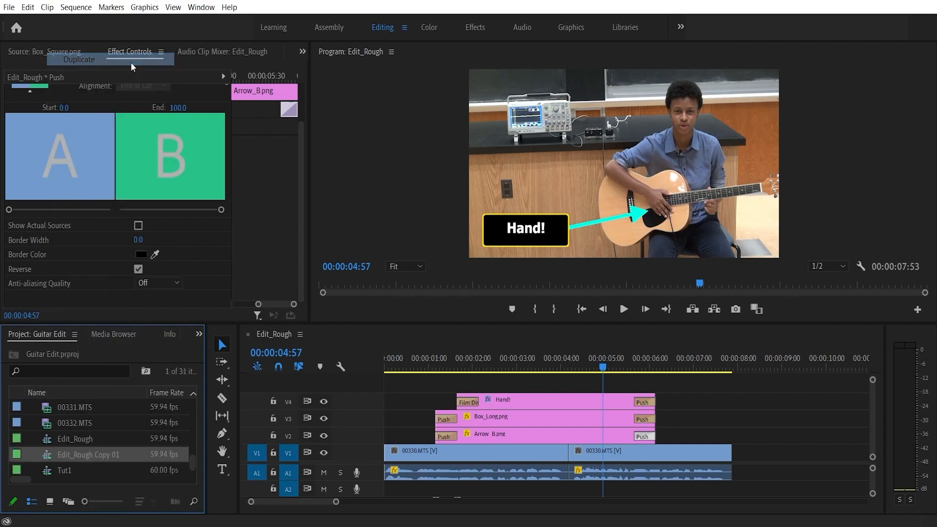
Step: Rename the duplicated sequence as Edit_2 and leave the Tut1 sequence's name as it is
left_click(130, 456)
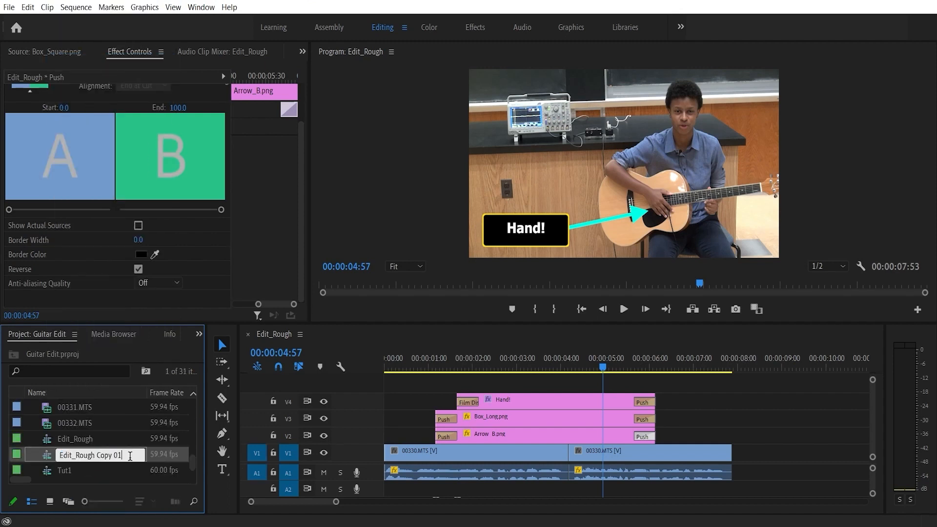
left_click_drag(130, 455, 75, 457)
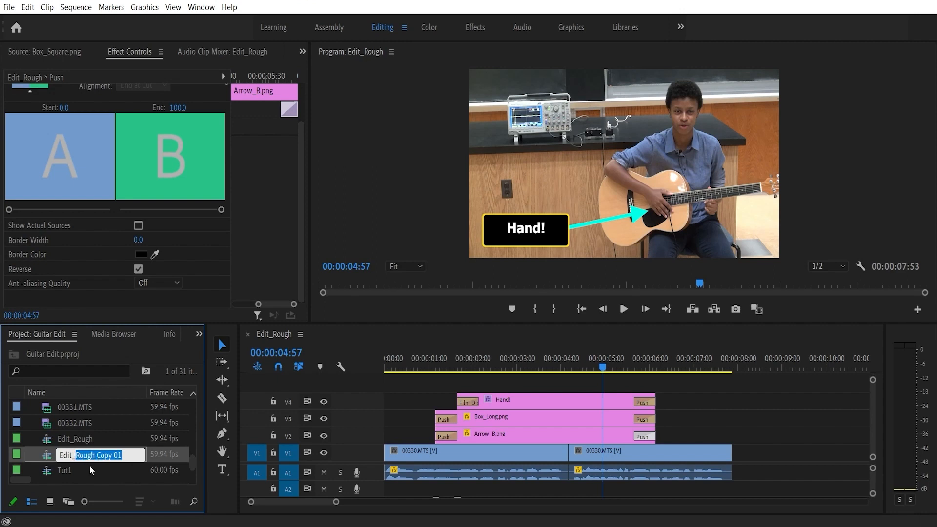
type("2")
key("Tab")
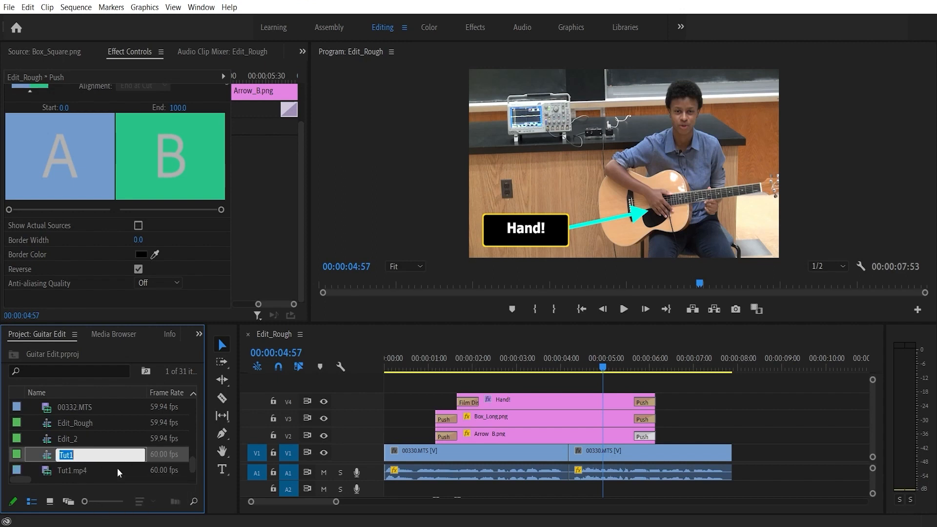
left_click(63, 441)
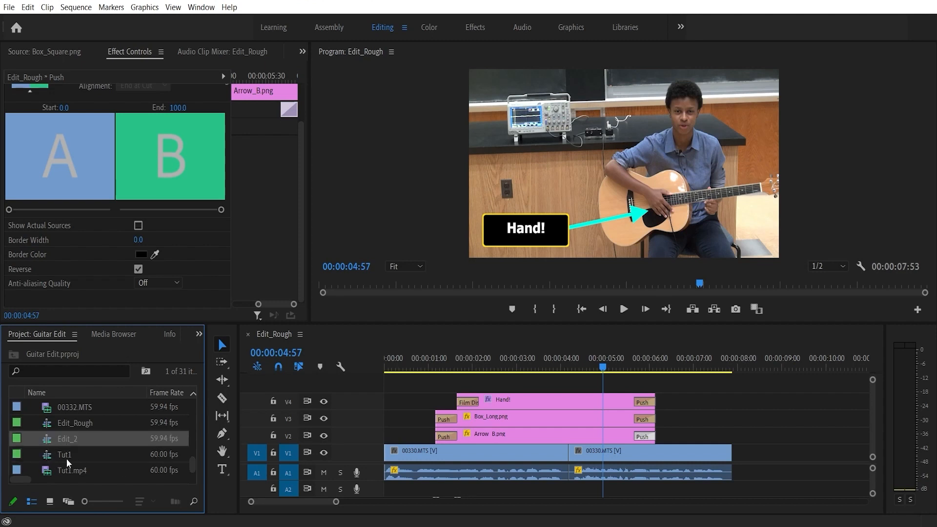
Step: Open the Edit_2 sequence in the timeline alongside Edit_Rough and make Edit_2 the active one
mouse_move(47, 441)
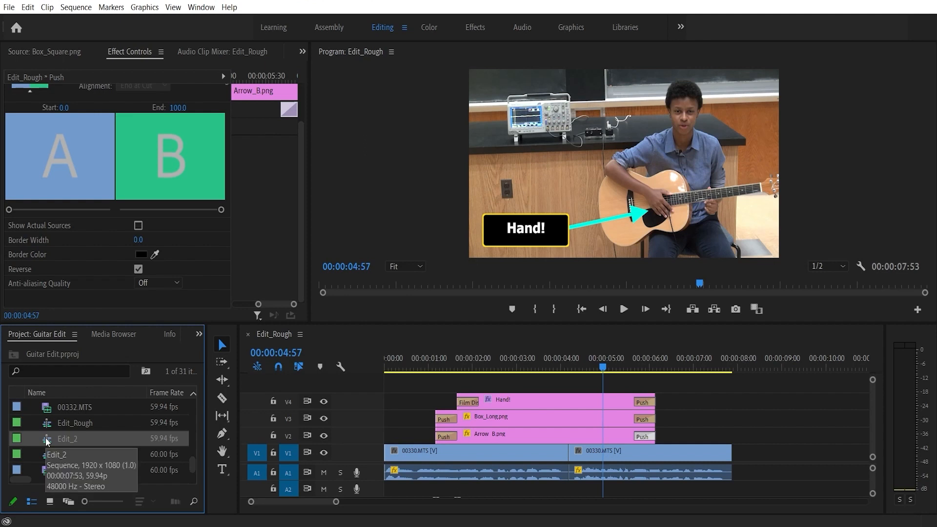
double_click(47, 441)
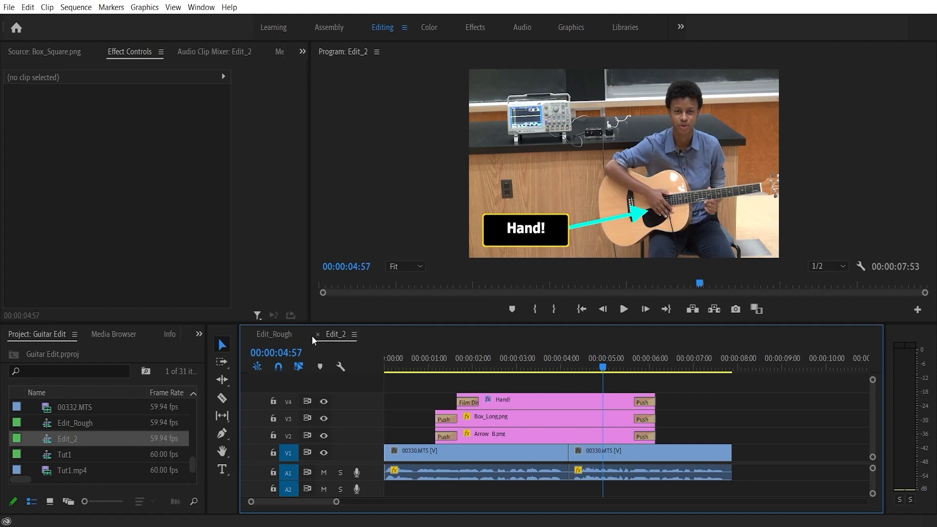
left_click(281, 336)
left_click(329, 337)
Step: In Edit_2, trim the three overlay clips' ends to the cut between the video clips and shorten the second video clip to end at about 00:00:06:09
left_click_drag(655, 401, 568, 401)
left_click_drag(655, 418, 568, 420)
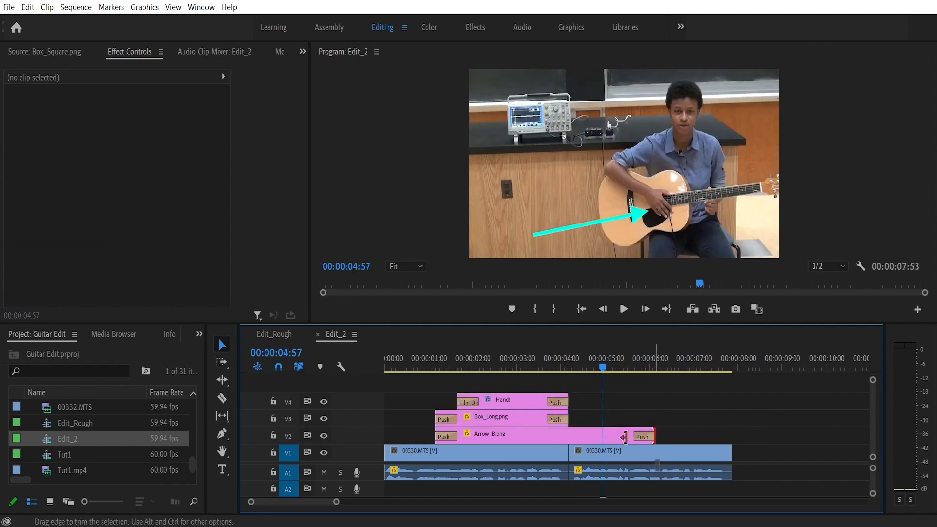
left_click_drag(625, 437, 568, 436)
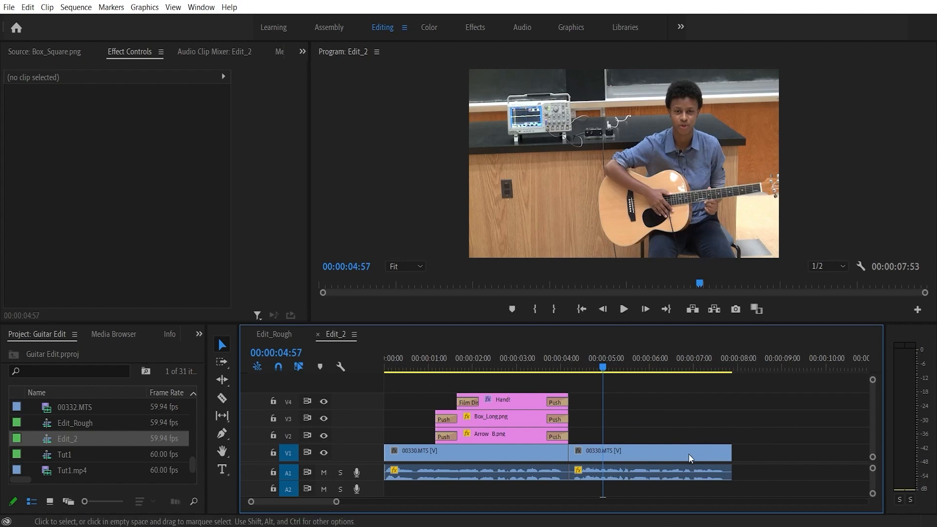
left_click_drag(731, 452, 651, 452)
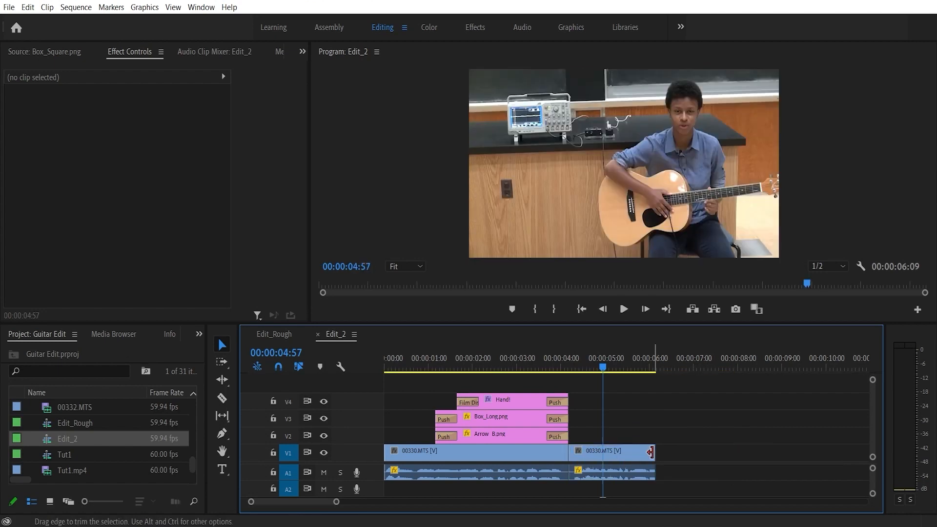
Step: Compare the Edit_Rough and Edit_2 timelines, and close Edit_2 so only Edit_Rough stays open
left_click(266, 337)
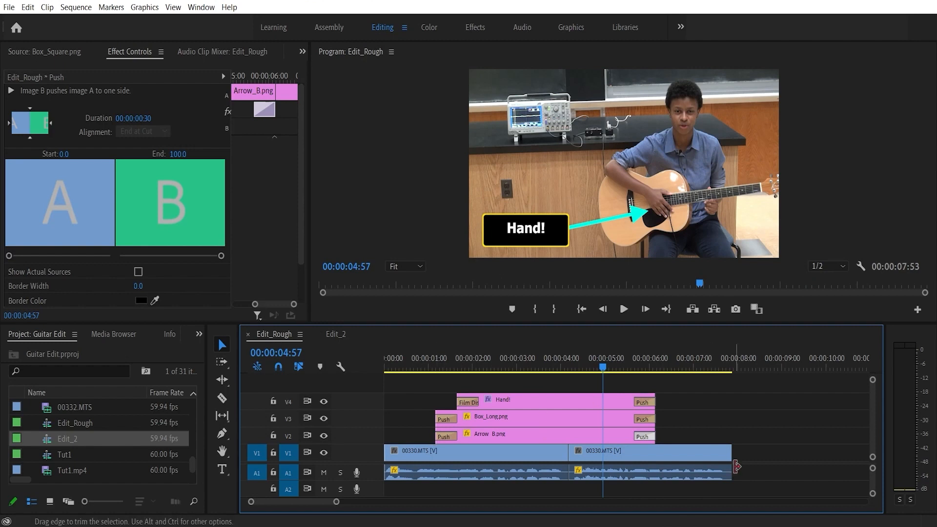
left_click(337, 336)
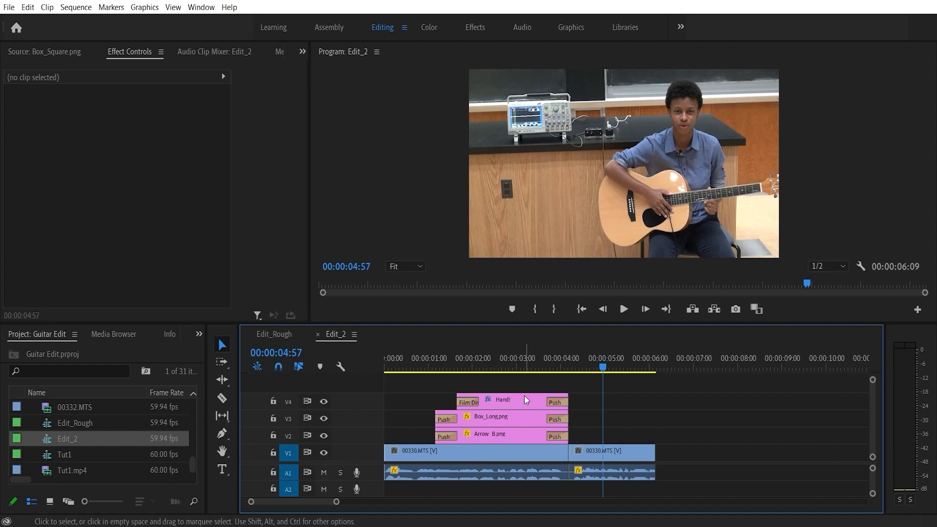
left_click(267, 334)
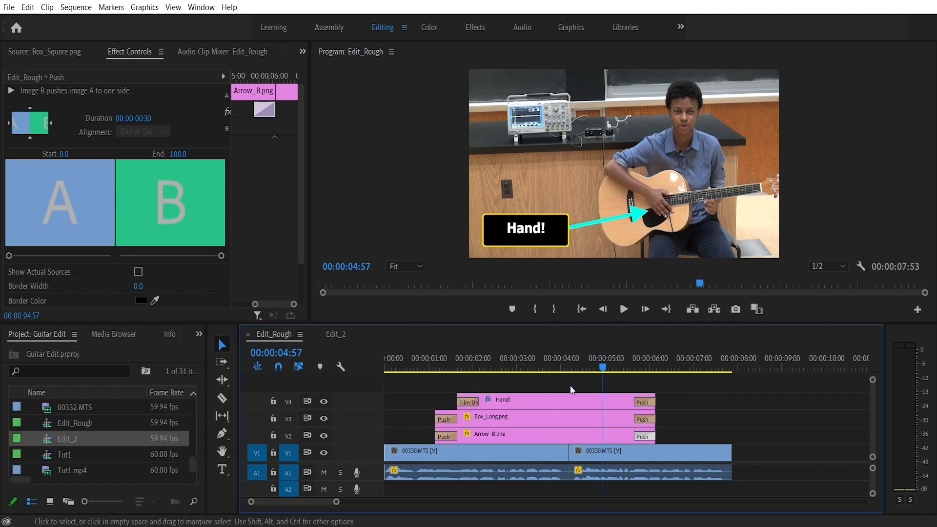
left_click(330, 334)
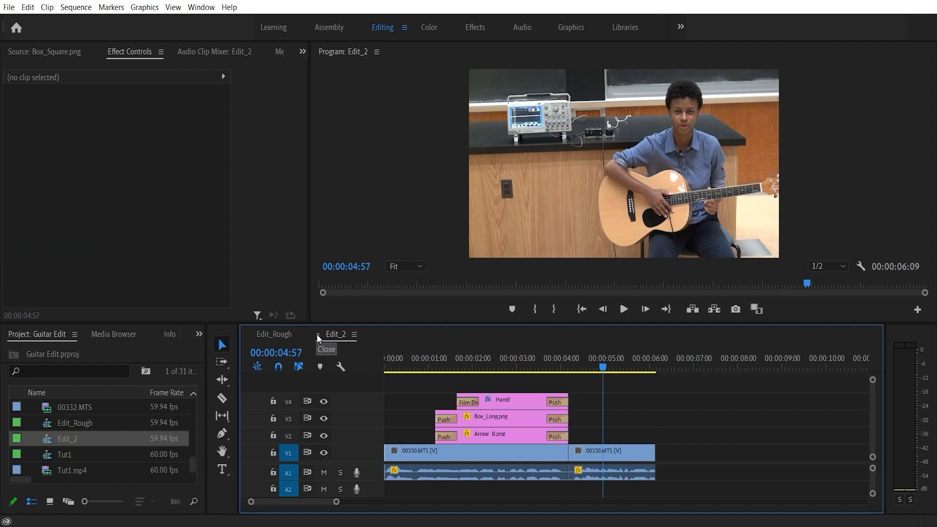
left_click(317, 335)
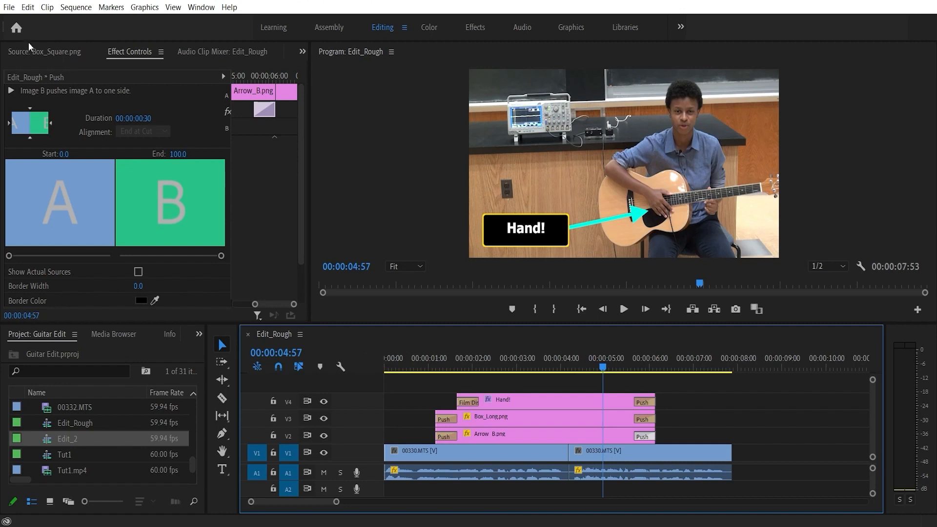
Step: Open the media export settings for the Edit_Rough sequence
left_click(9, 7)
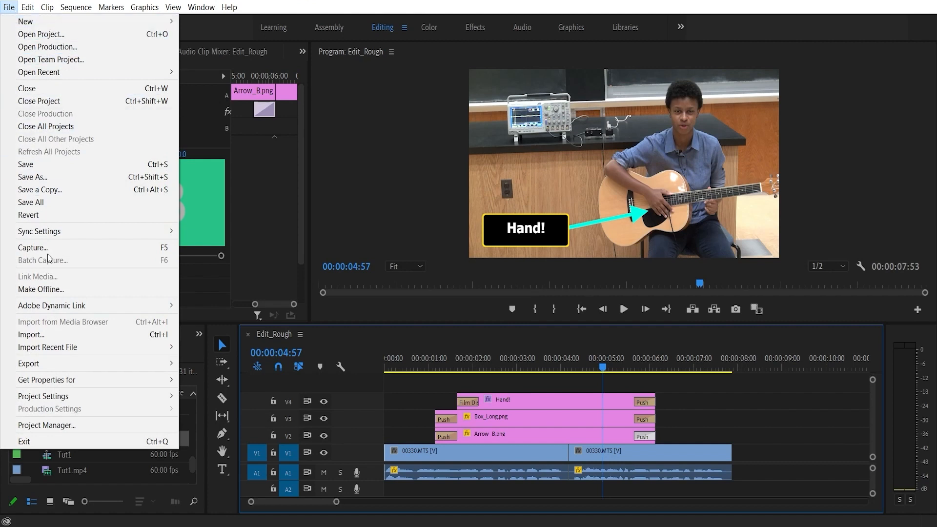
mouse_move(68, 362)
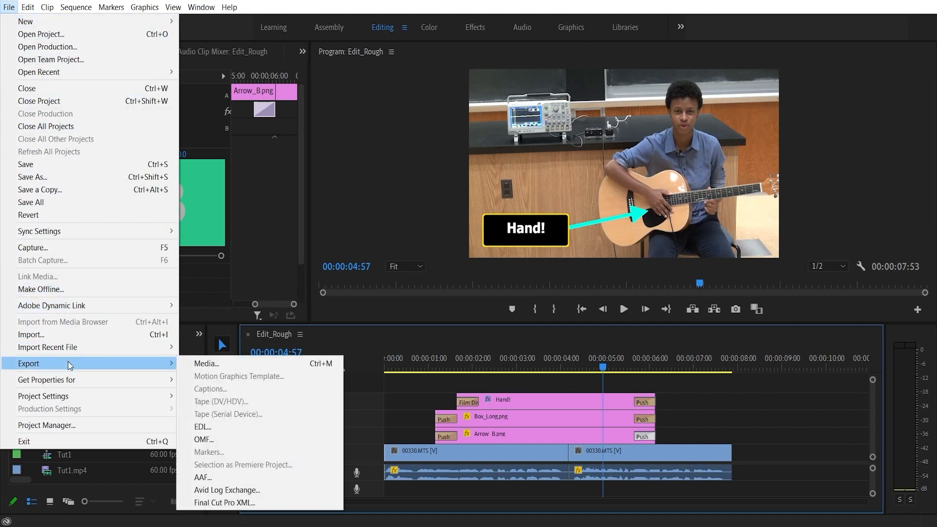
left_click(206, 364)
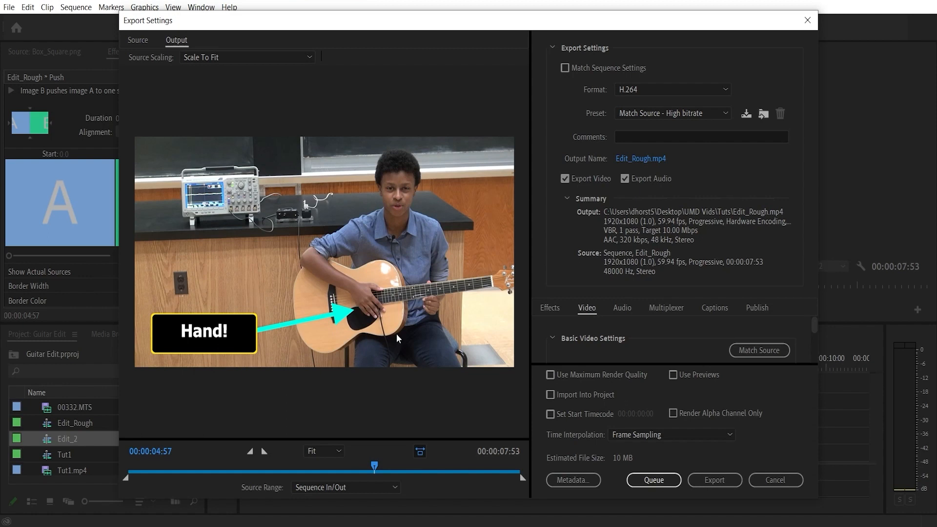
Step: Try narrowing the export range with custom start and end points, and restore it to the full sequence length
left_click_drag(374, 468, 484, 475)
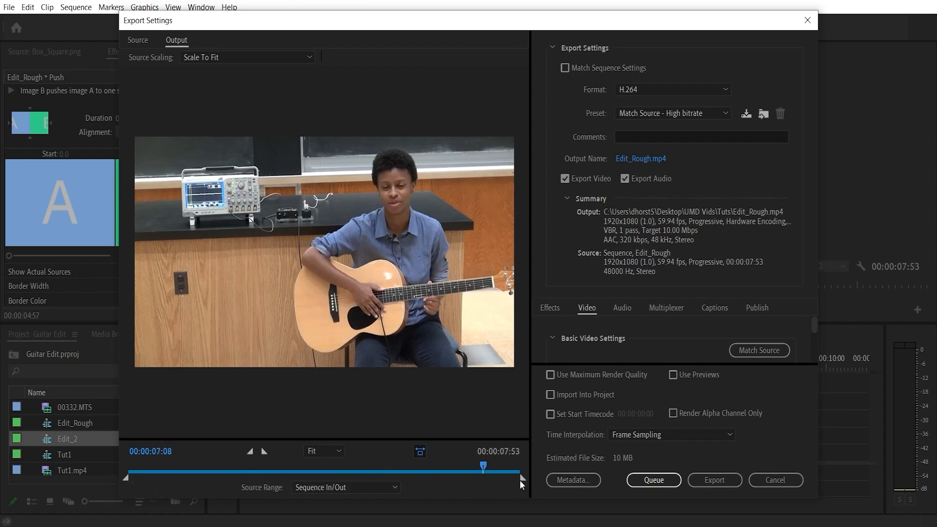
left_click_drag(522, 480, 428, 479)
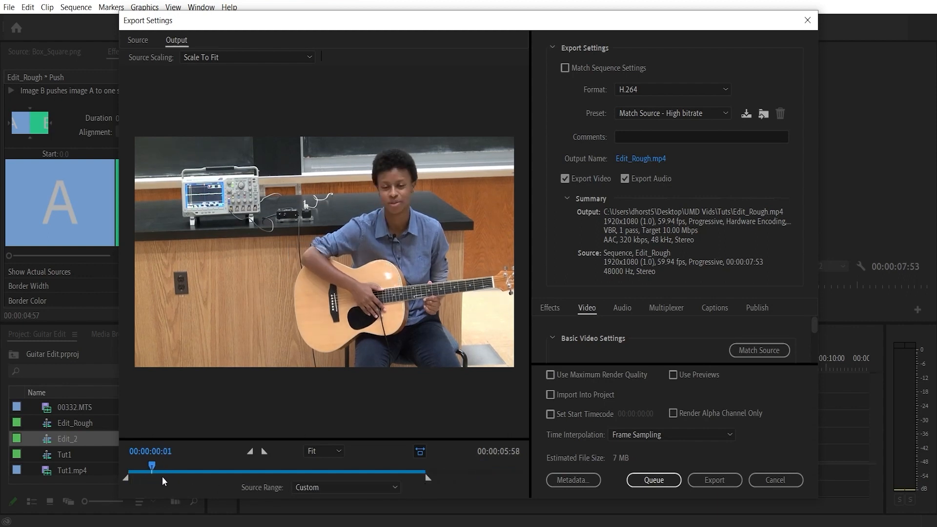
left_click_drag(162, 476, 247, 476)
left_click_drag(127, 477, 226, 481)
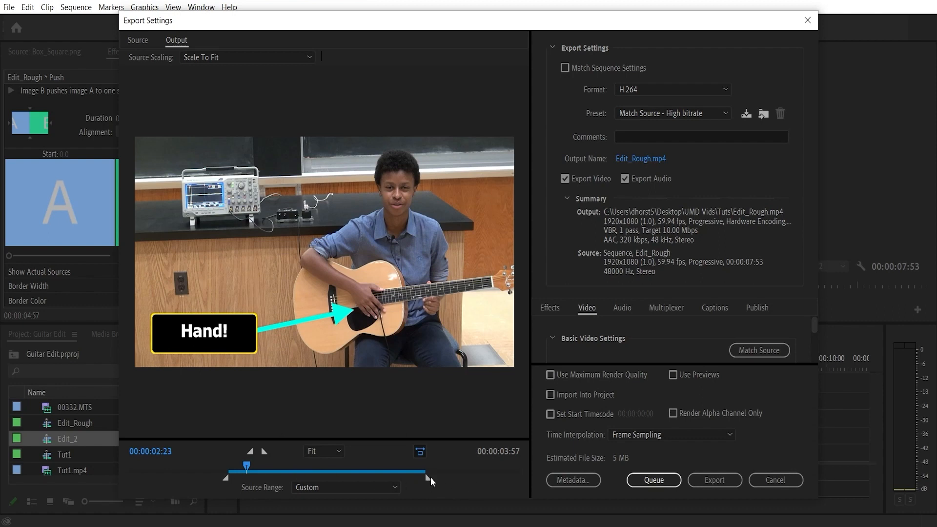
left_click_drag(426, 477, 440, 477)
left_click_drag(518, 477, 529, 478)
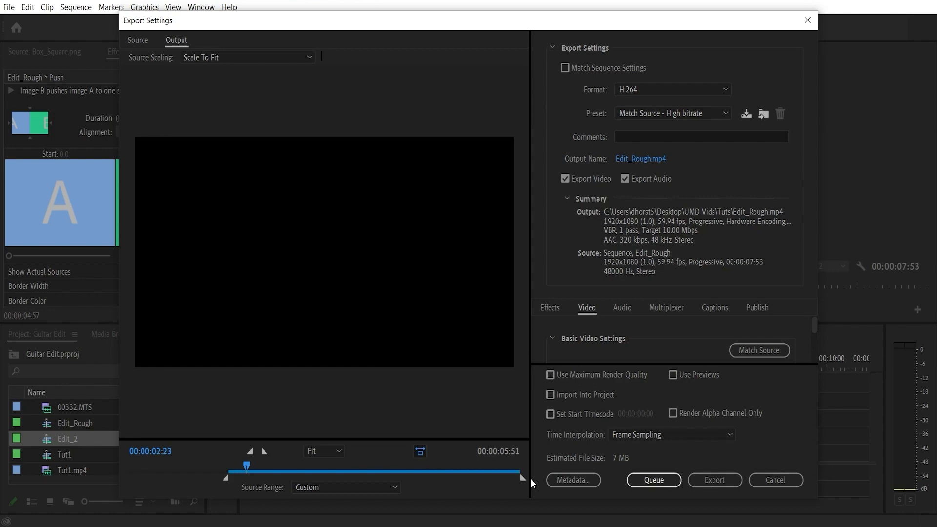
left_click_drag(226, 478, 106, 483)
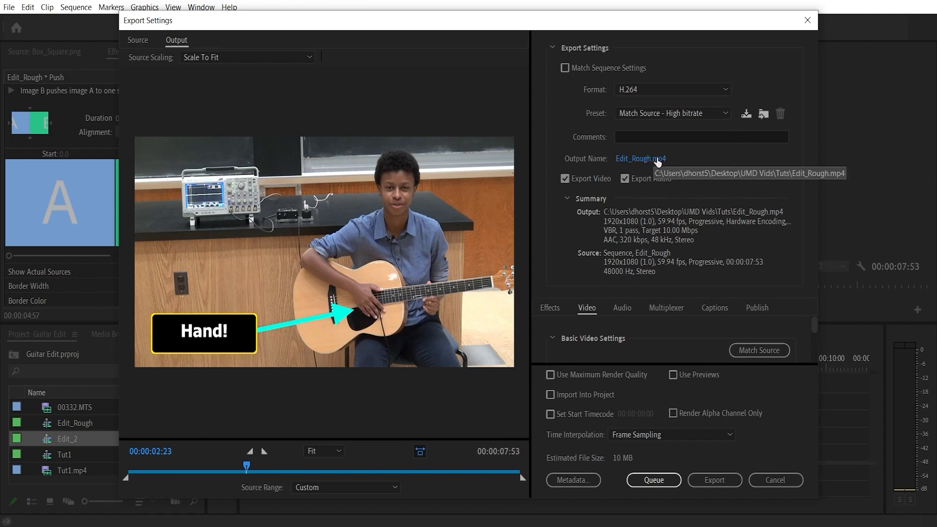
Step: Name the output file Edit_Rough1 in the Tuts folder and export the sequence as an H.264 video
left_click(642, 159)
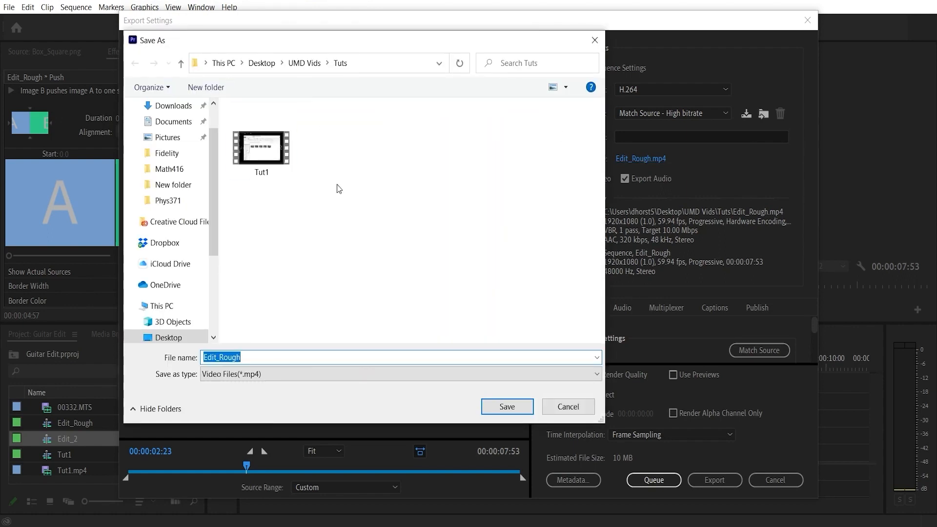
left_click(276, 358)
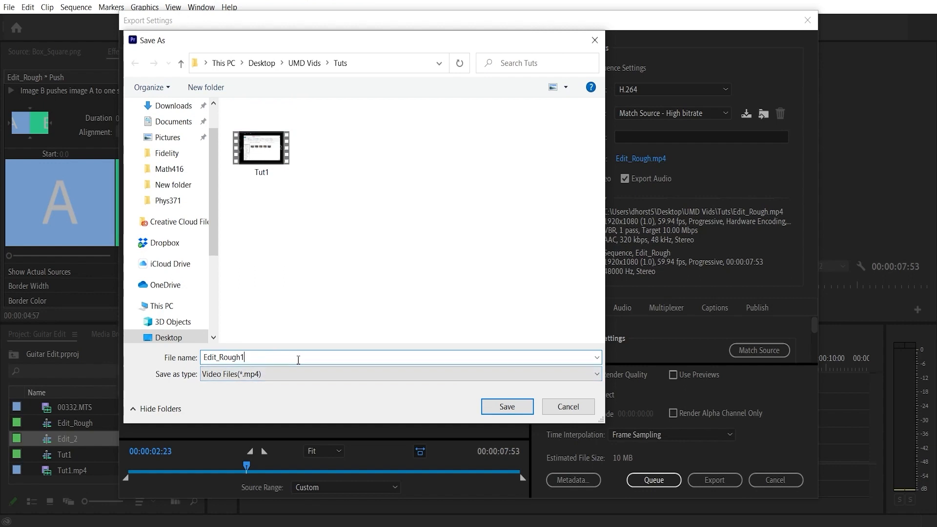
left_click(496, 408)
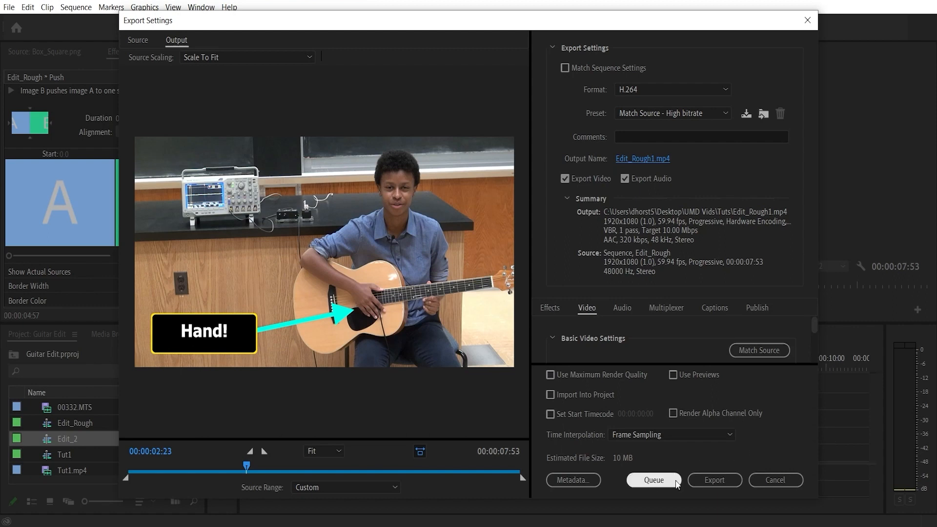
left_click(710, 479)
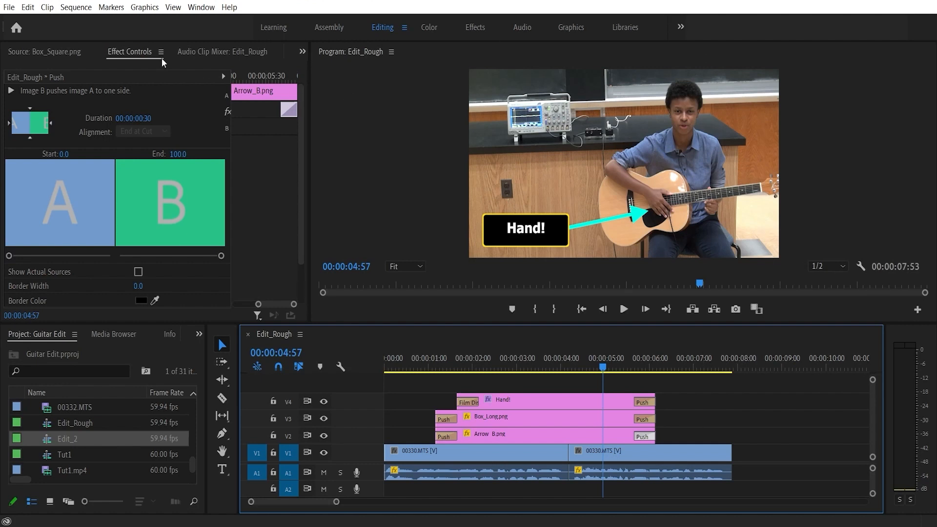
Step: Save the Guitar Edit project
left_click(13, 9)
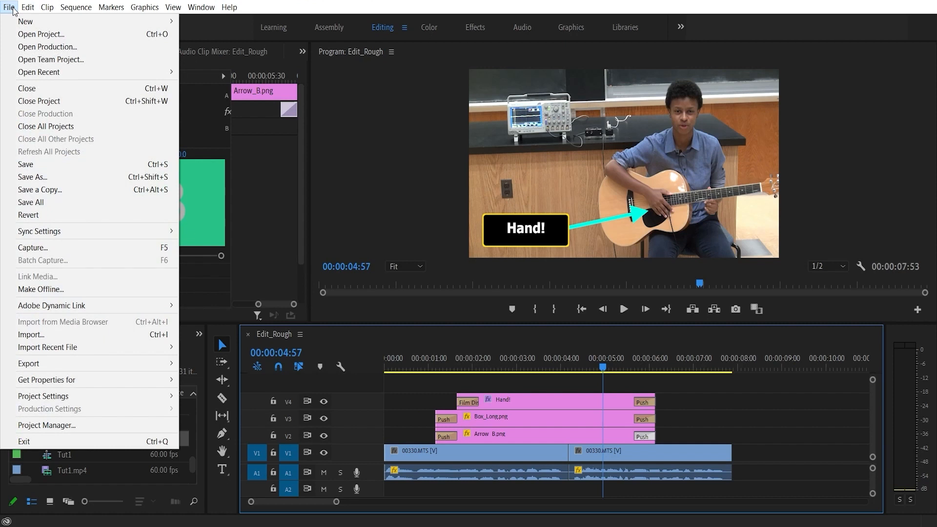
left_click(53, 163)
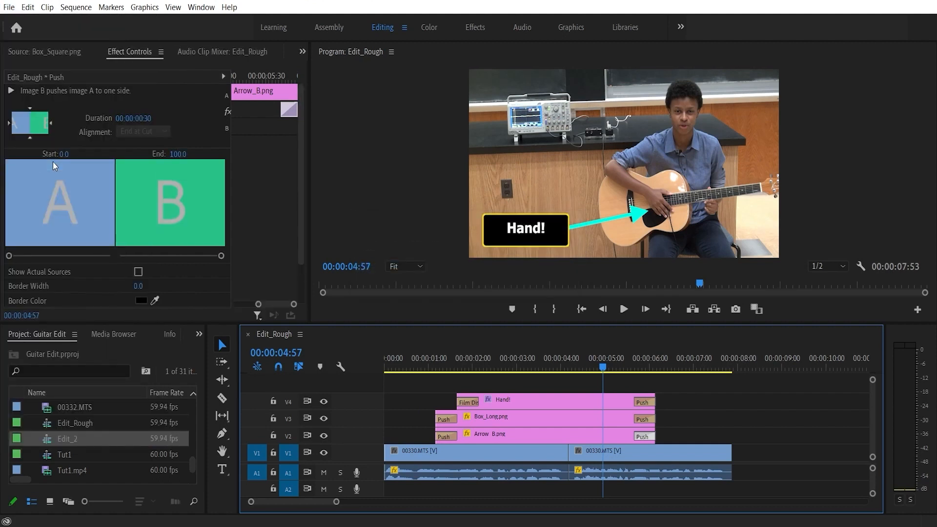